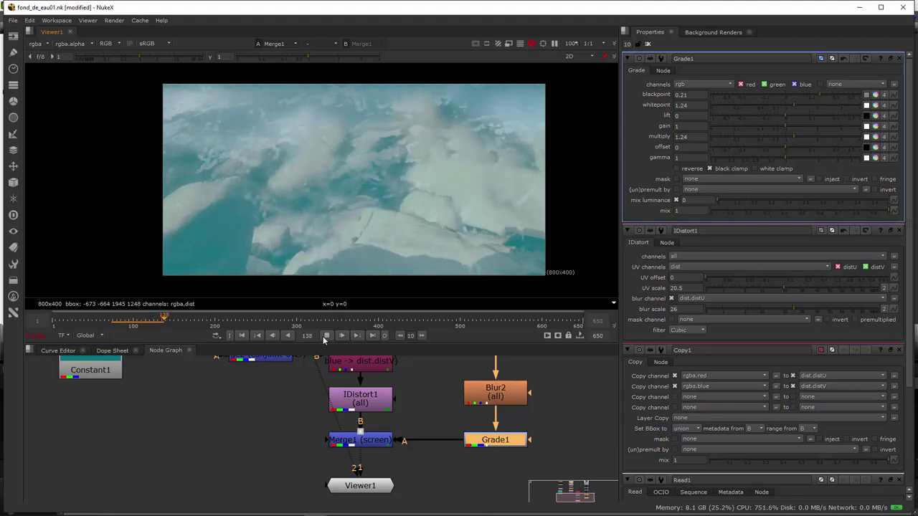
- Show the Read1 rock image in the viewer, followed by the Read2 water footage
middle_drag(400, 380, 365, 427)
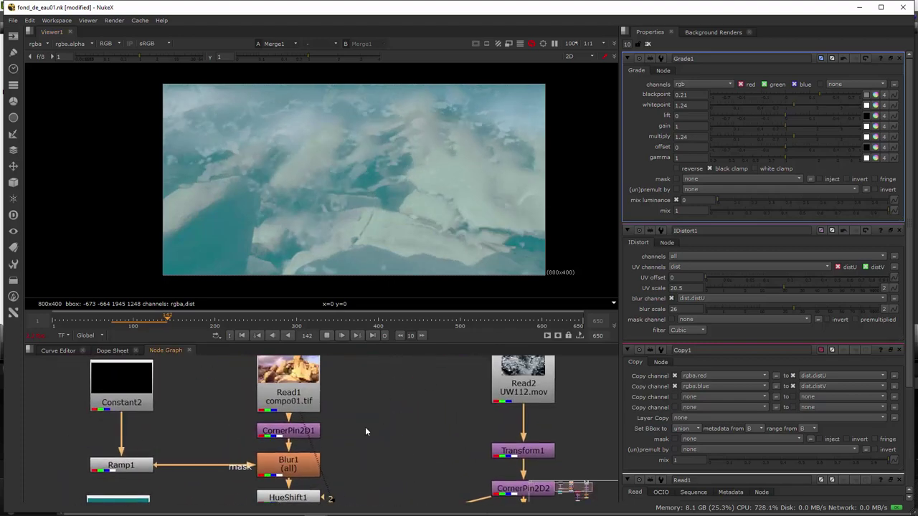
click(300, 391)
key(1)
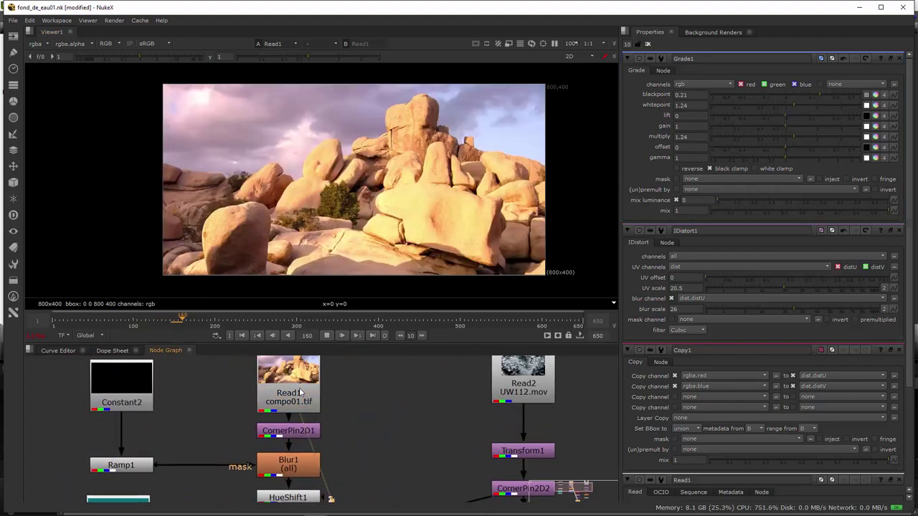
click(500, 396)
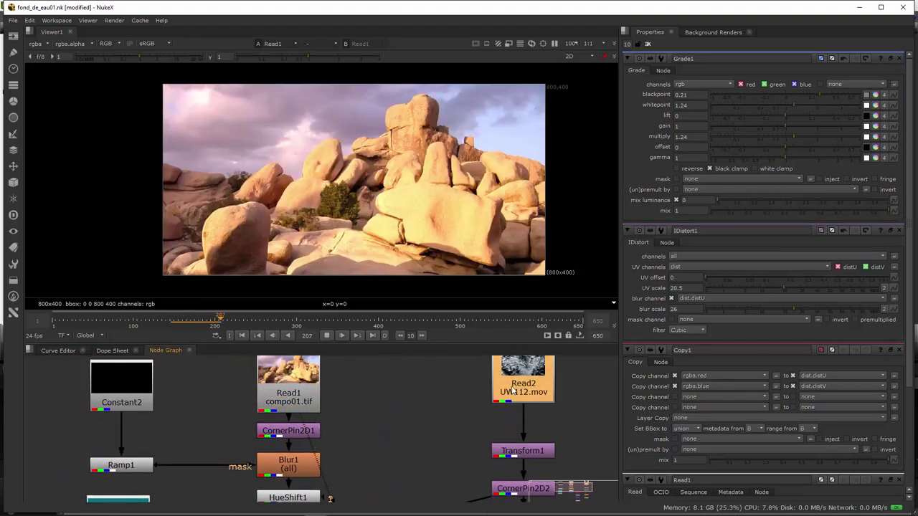
key(1)
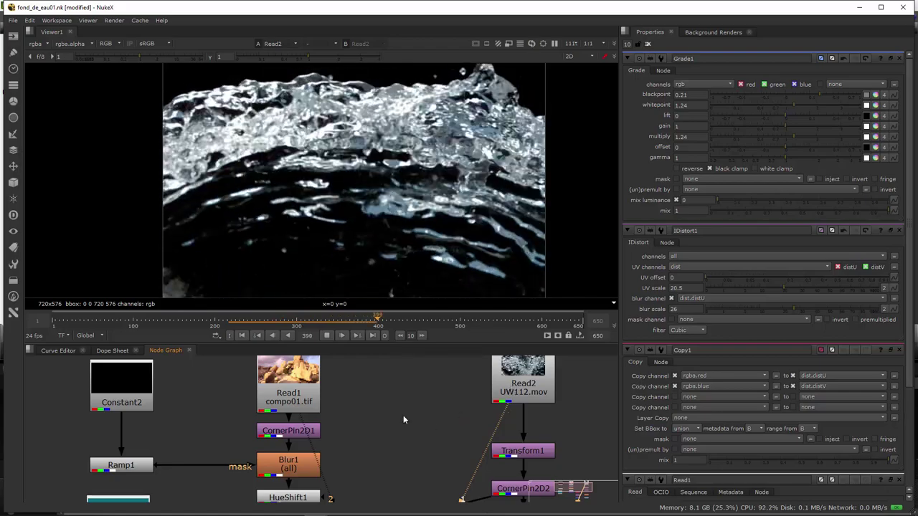
- Show the Merge1 composite in the viewer and select the IDistort1 node above it
middle_drag(390, 460, 388, 414)
key(1)
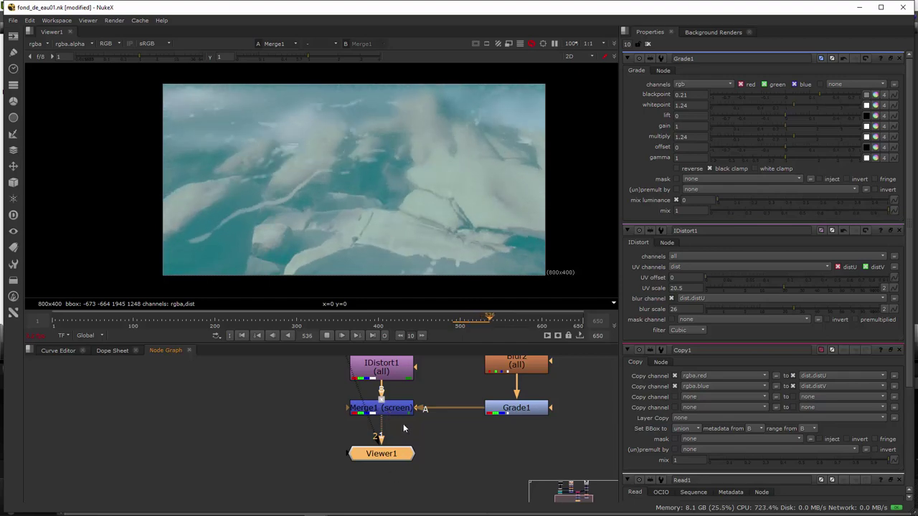
middle_drag(403, 423, 419, 459)
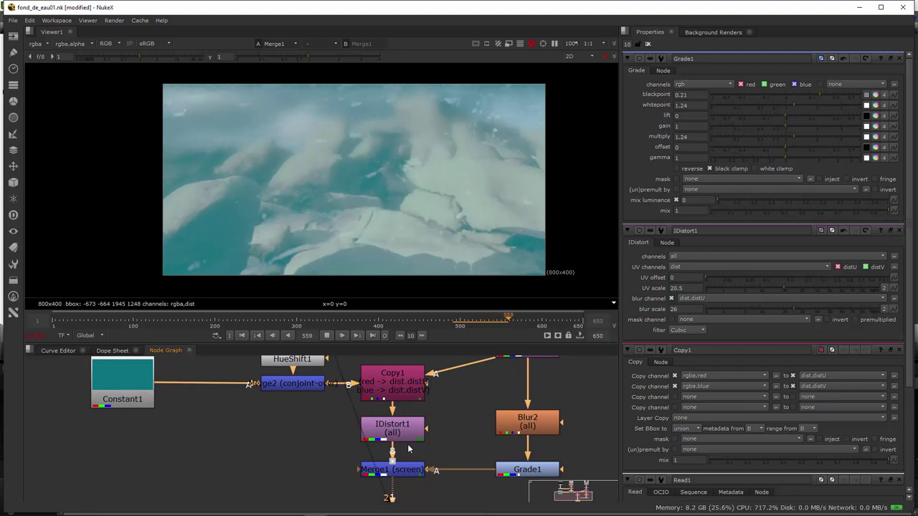
middle_drag(423, 440, 400, 427)
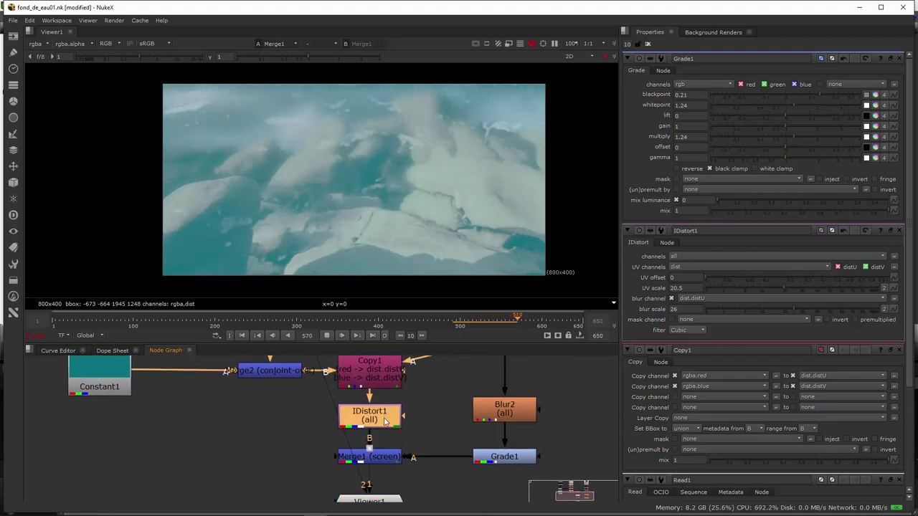
click(385, 424)
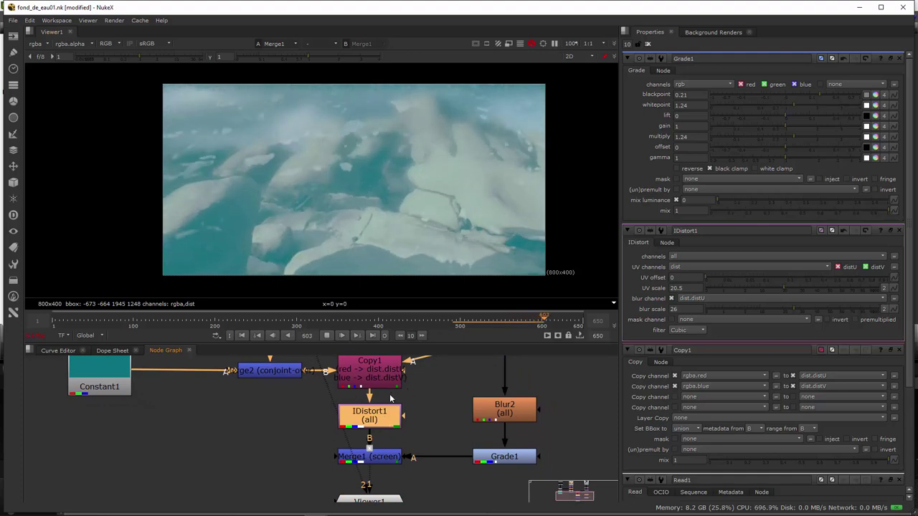
- Show the Merge2 output in the viewer to examine the background without water distortion
middle_drag(279, 375, 287, 405)
click(286, 405)
key(1)
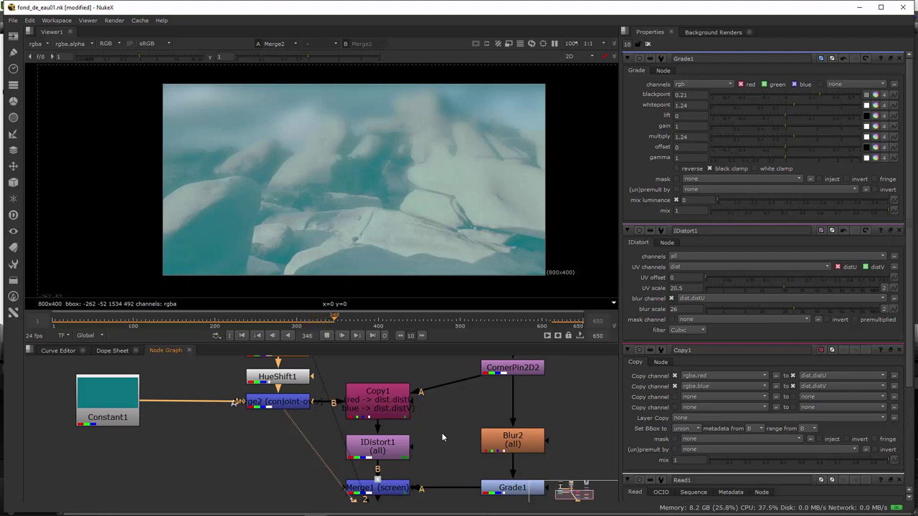
- Switch the viewer back to the Merge1 composite for comparison with the undistorted background
middle_drag(442, 432, 428, 455)
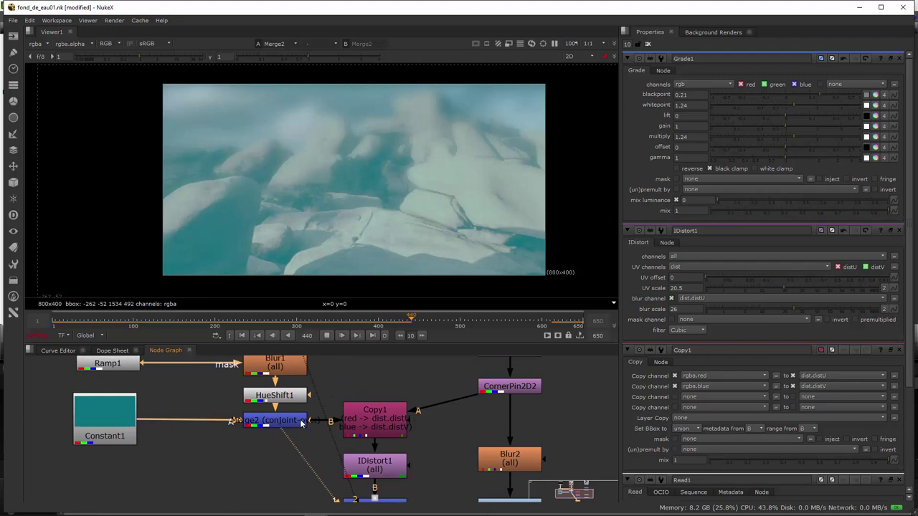
middle_drag(300, 418, 304, 373)
click(393, 463)
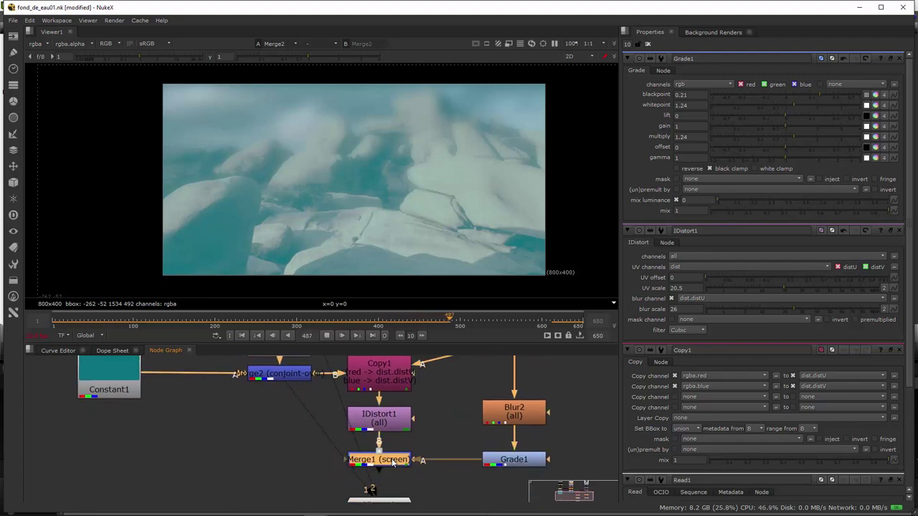
key(1)
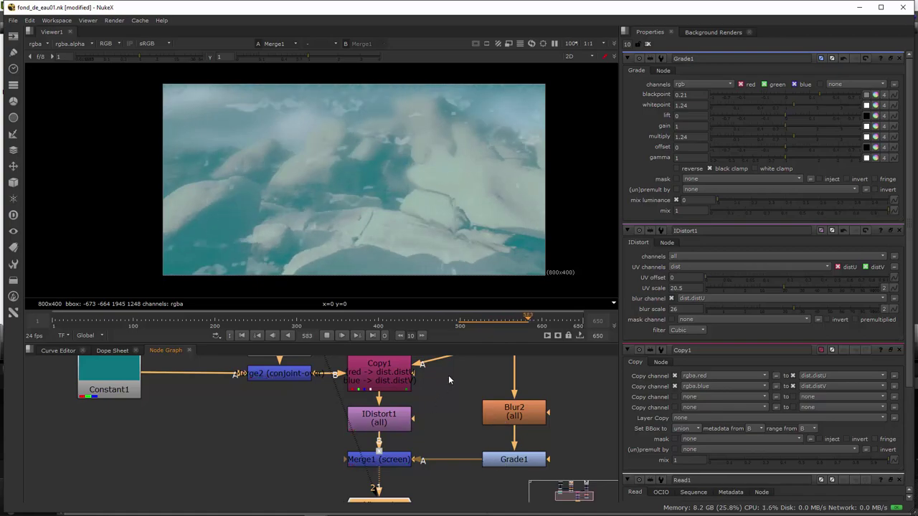
- Show the Read2 water footage in the viewer, followed by its transformed version from CornerPin2D2
middle_drag(448, 375, 451, 409)
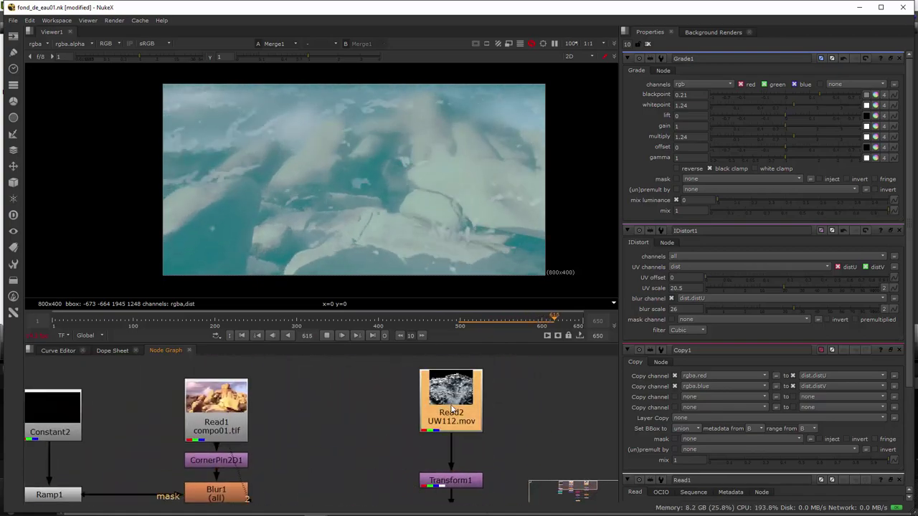
key(1)
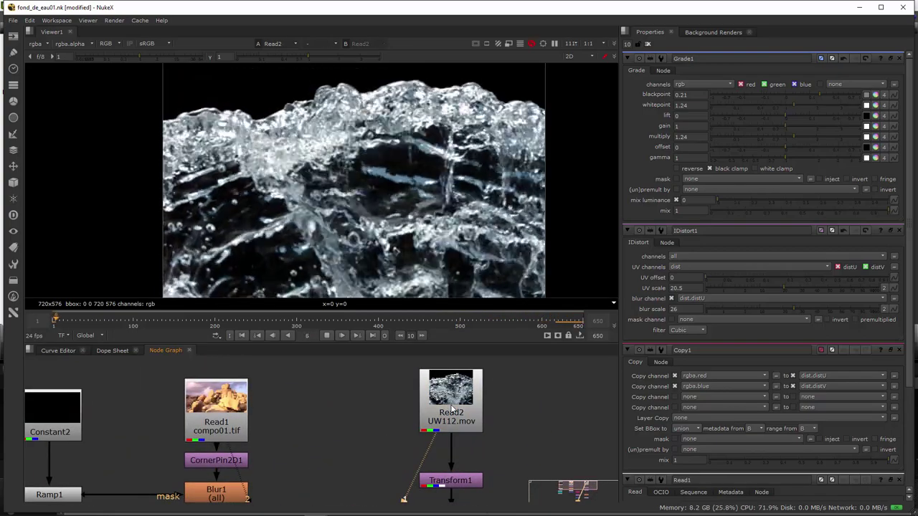
middle_drag(452, 408, 476, 388)
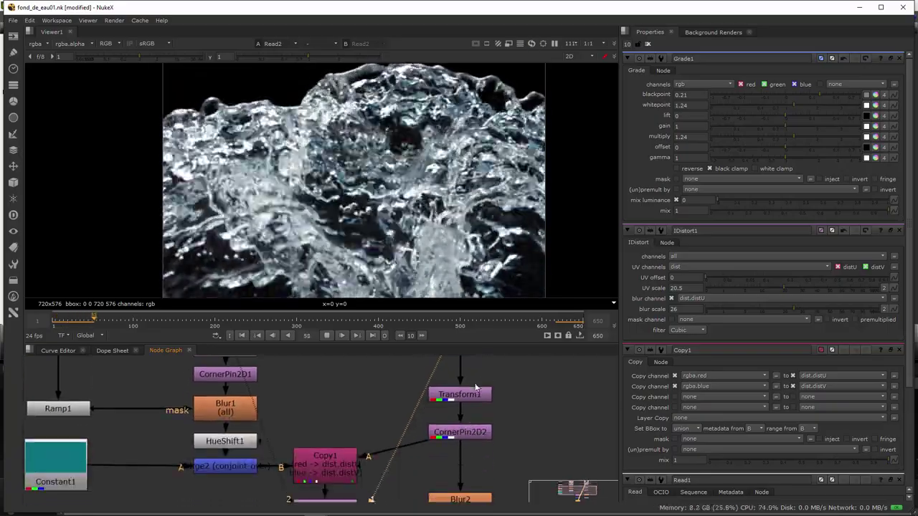
click(463, 437)
key(1)
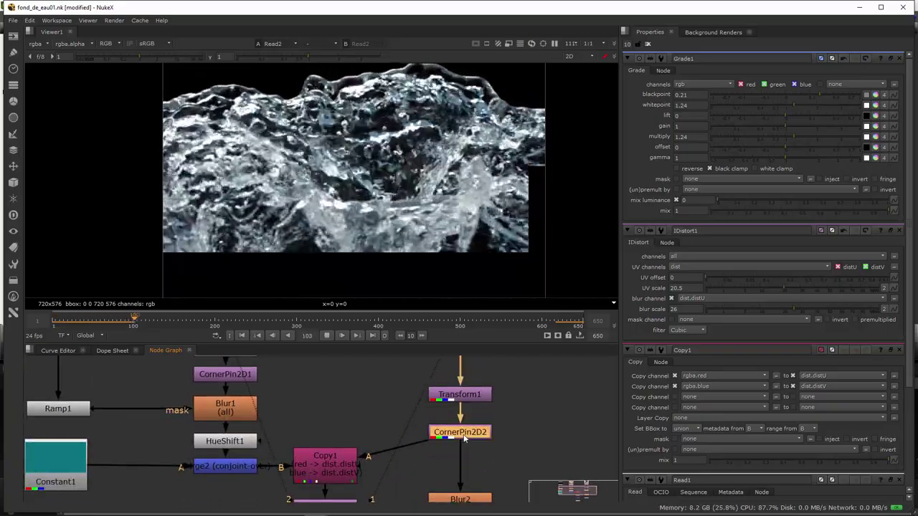
key(1)
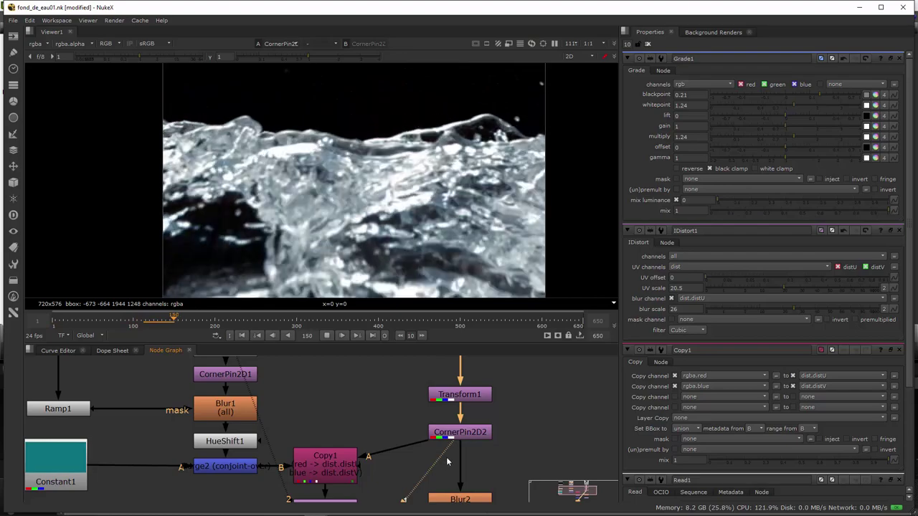
- Open the Copy1 node's properties and look up the dist layer among the viewer's other layers
middle_drag(405, 470, 452, 435)
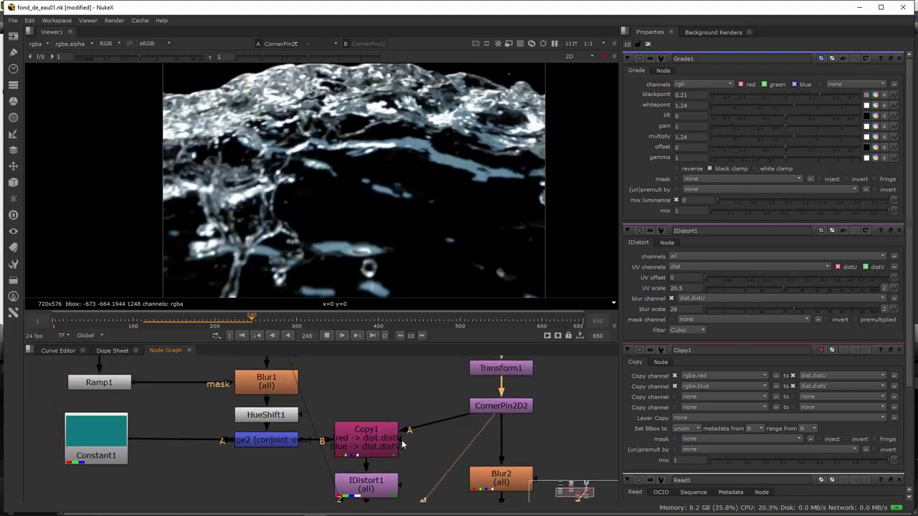
double_click(370, 439)
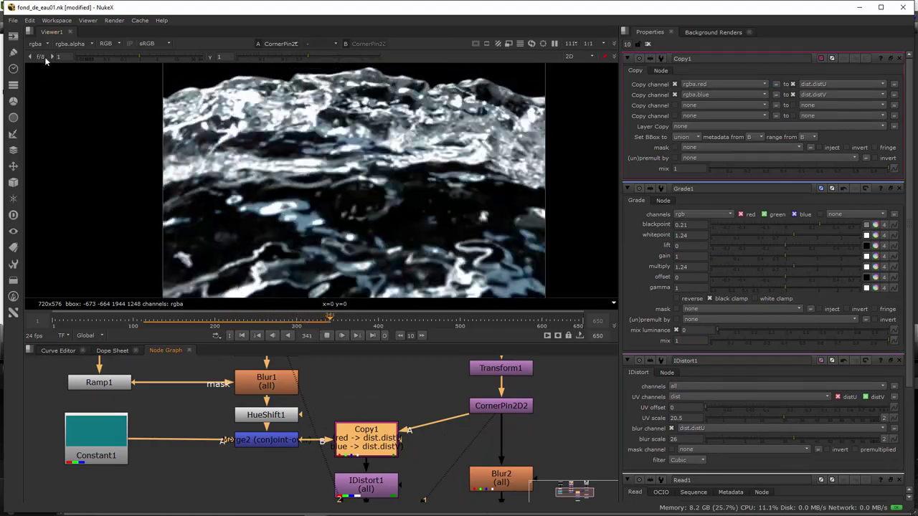
middle_drag(183, 314, 189, 428)
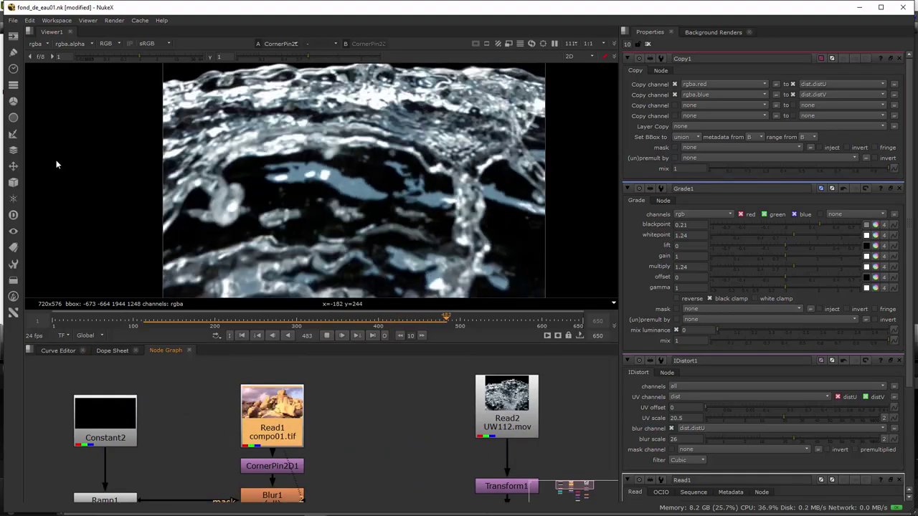
click(35, 44)
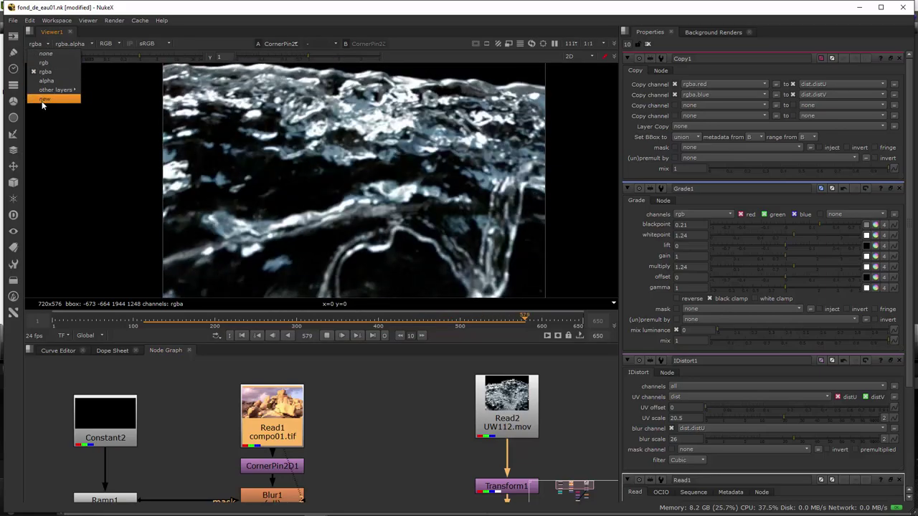
mouse_move(52, 90)
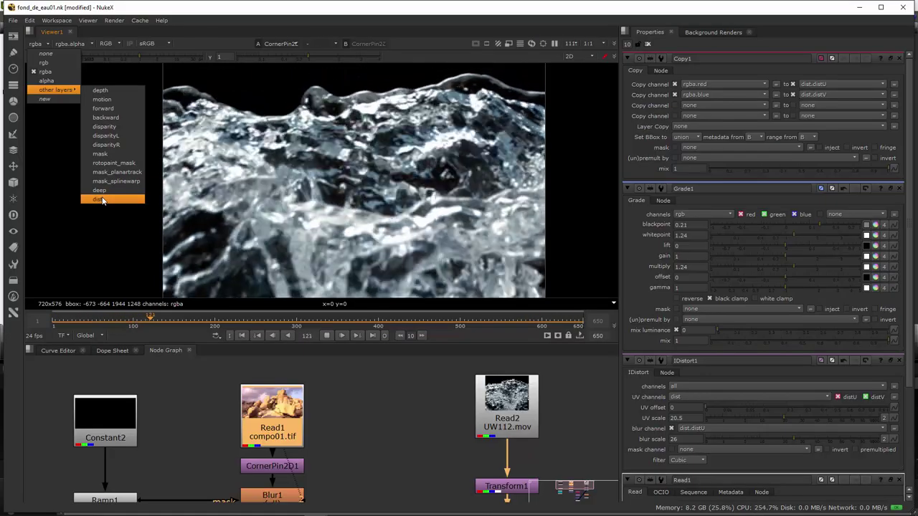
click(372, 439)
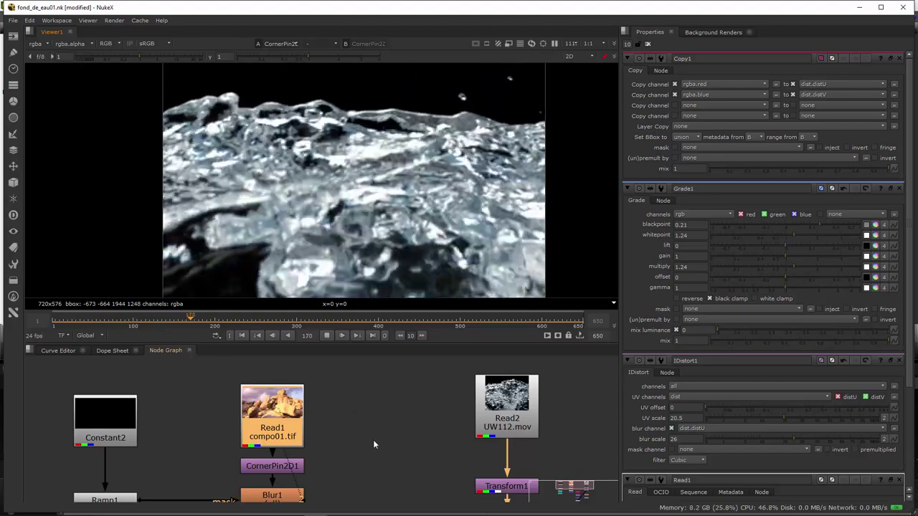
- Return to the Copy1 node in the node graph and select it to examine its inputs
middle_drag(373, 440, 295, 420)
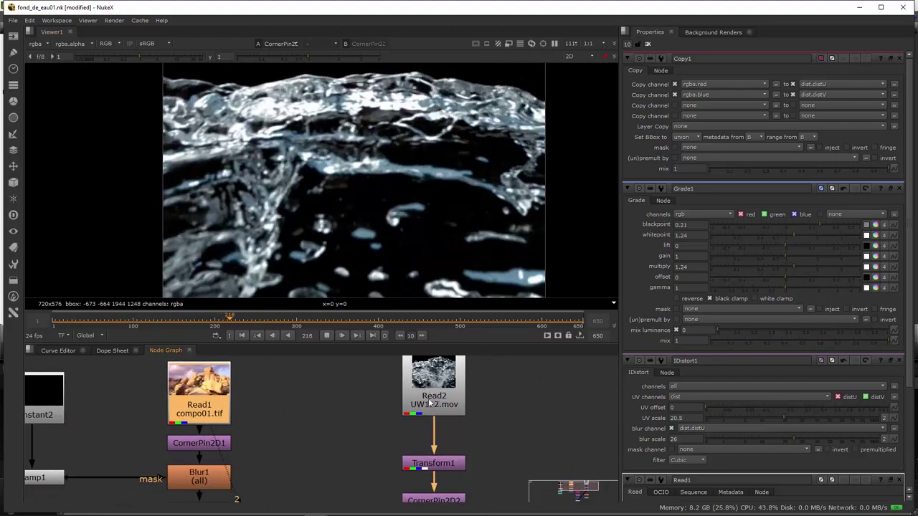
middle_drag(319, 449, 382, 360)
click(384, 400)
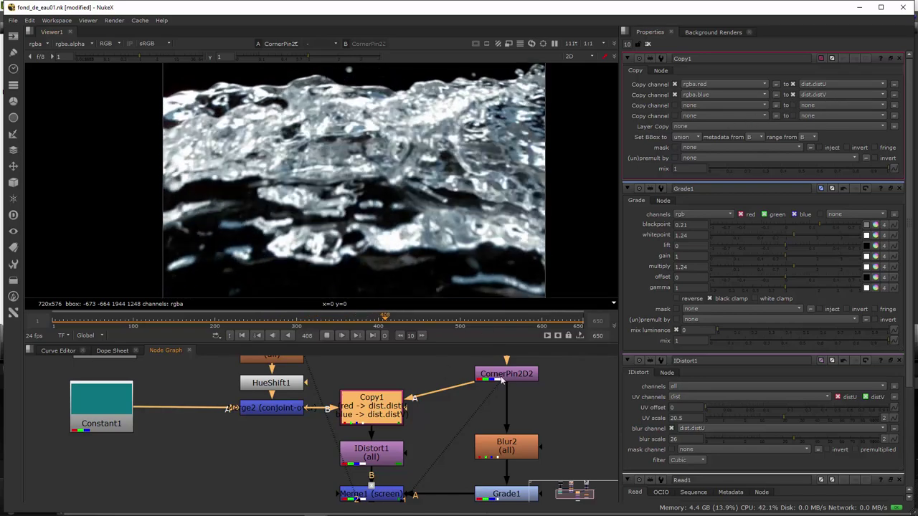
- Open the IDistort1 node's properties and choose the dist layer for its UV channels
click(384, 452)
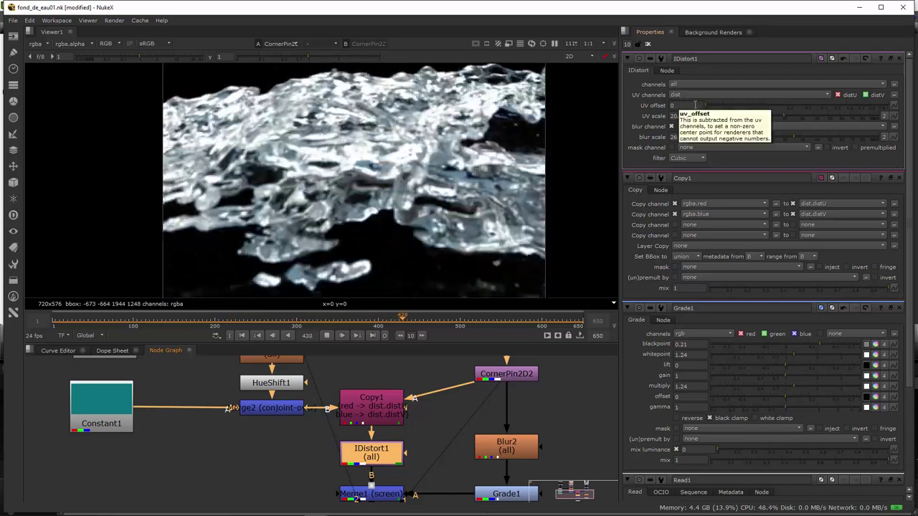
click(689, 94)
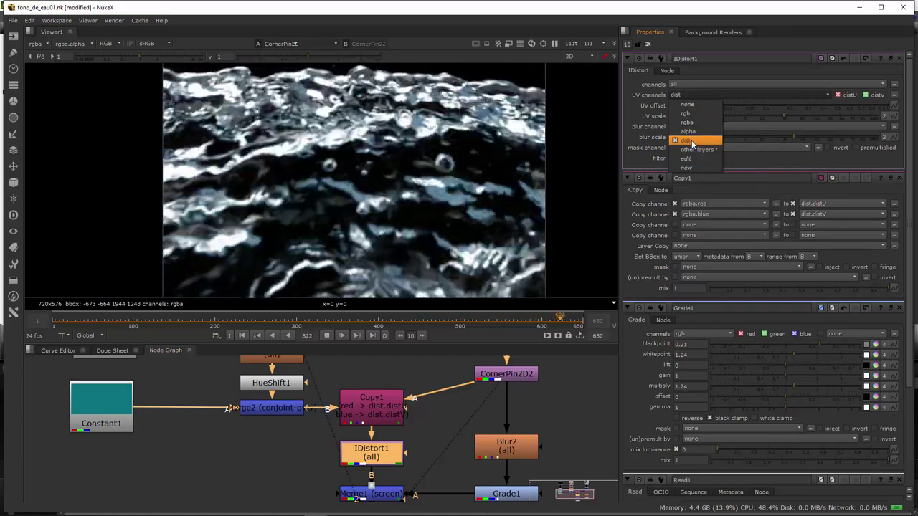
mouse_move(693, 150)
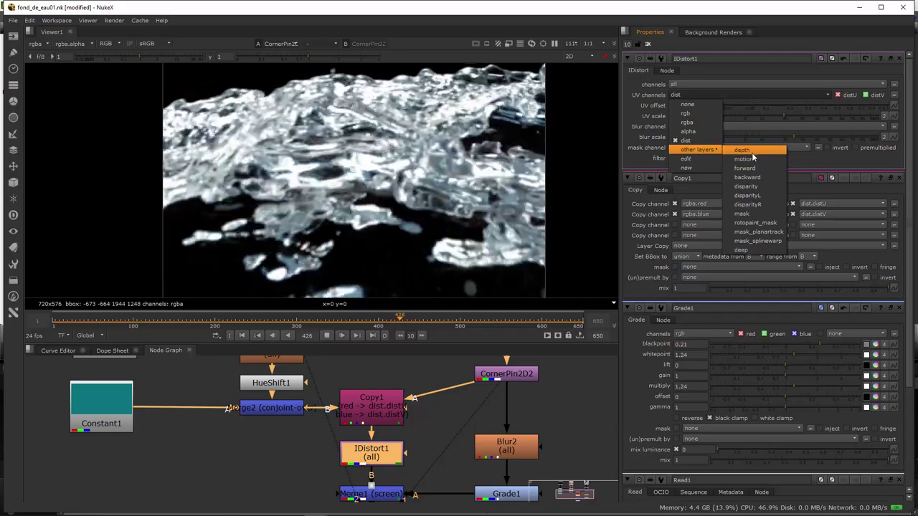
click(703, 141)
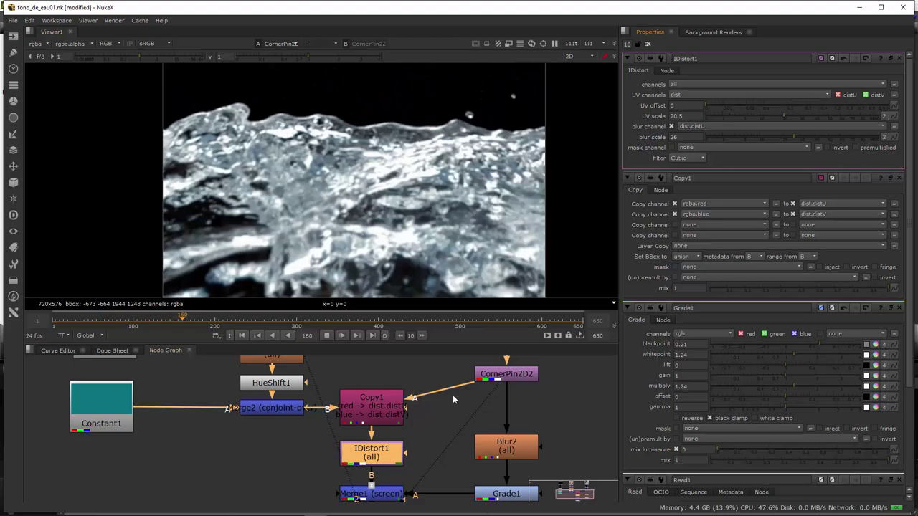
- Show the Merge1 composite in the viewer and set IDistort1's UV scale to 0
scroll(459, 373, down, 5)
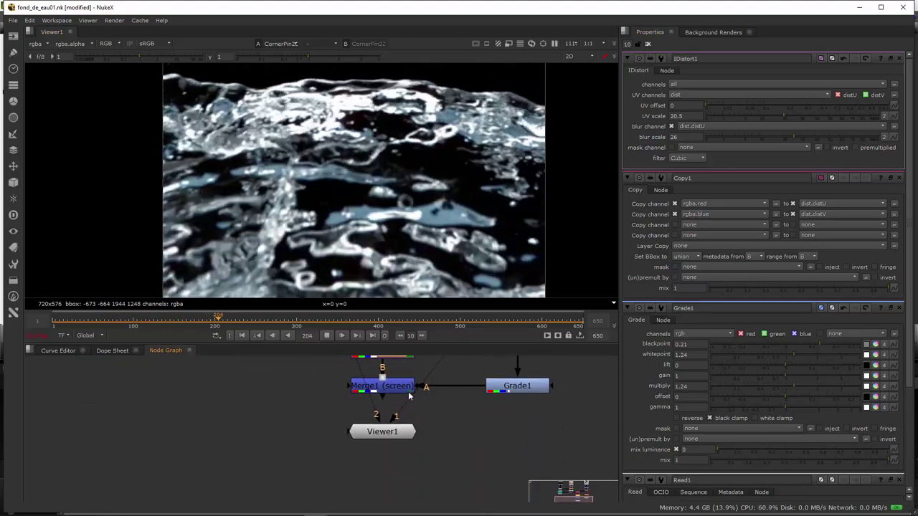
click(402, 387)
key(1)
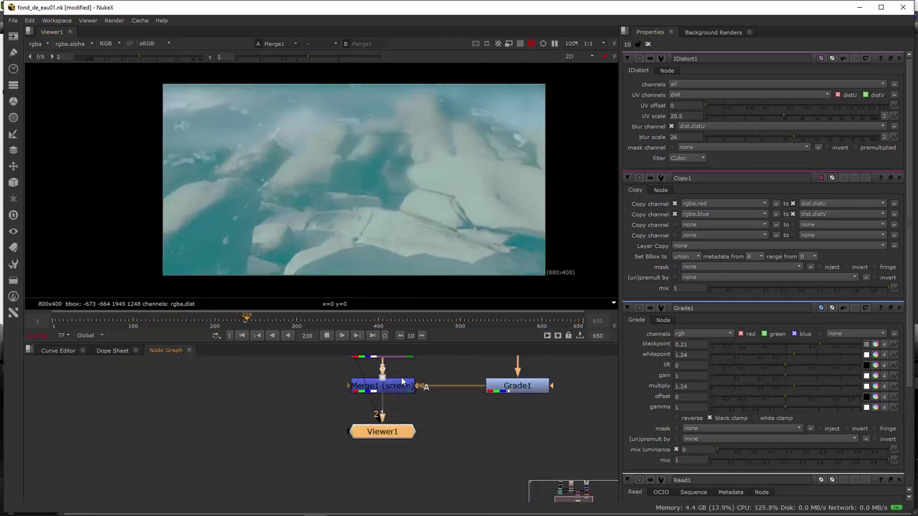
click(705, 117)
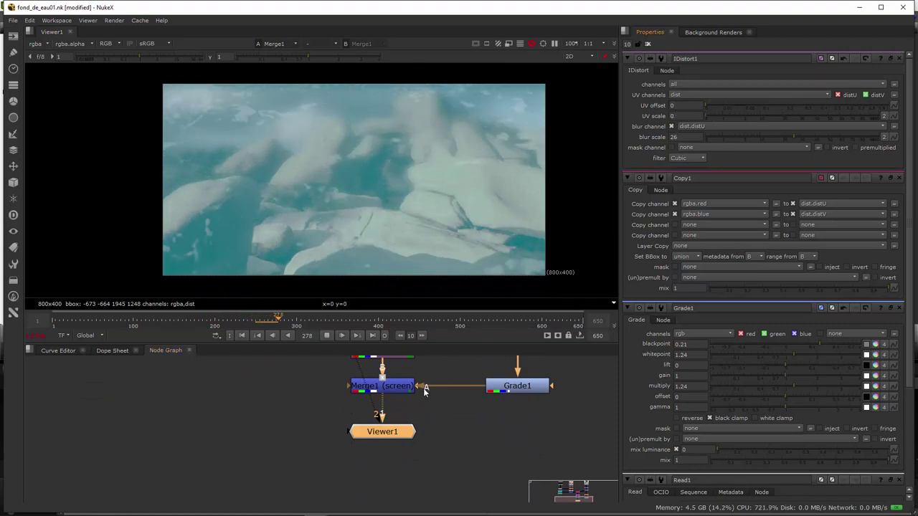
- Disable the Merge1 node and set IDistort1's blur scale to 0
click(405, 388)
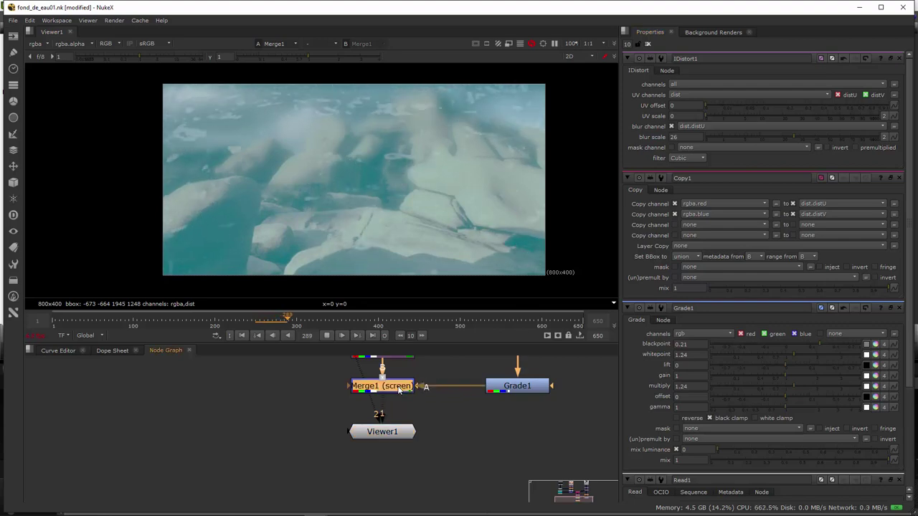
key(d)
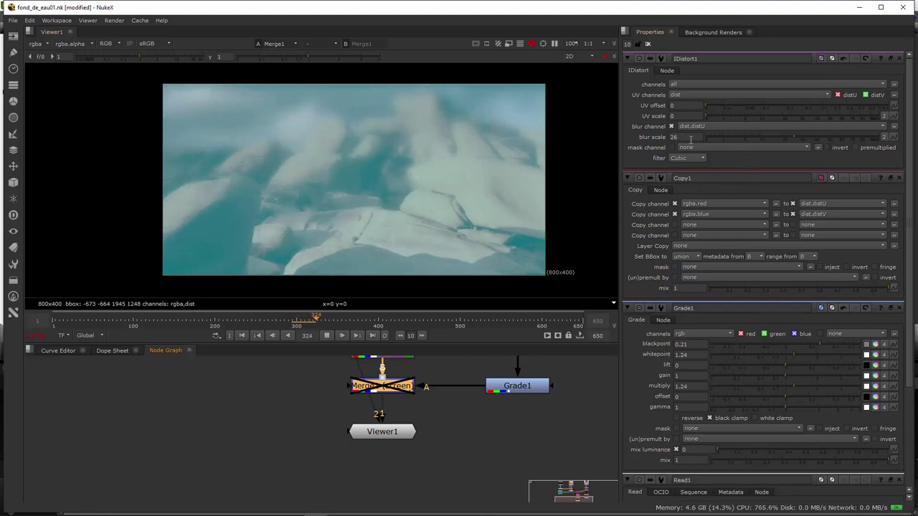
click(717, 141)
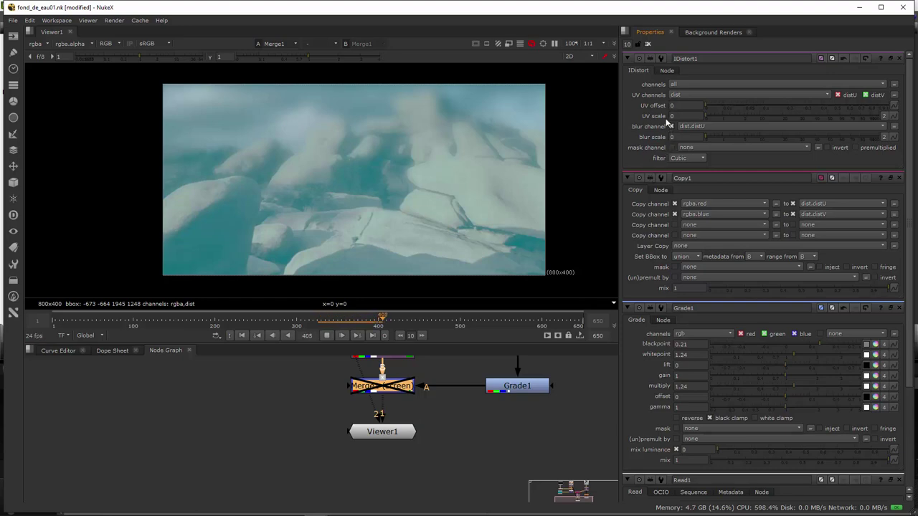
- Set IDistort1's UV scale to 11.8 and try UV offsets of 0.01 and 0.0002, resetting the offset to 0
click(764, 115)
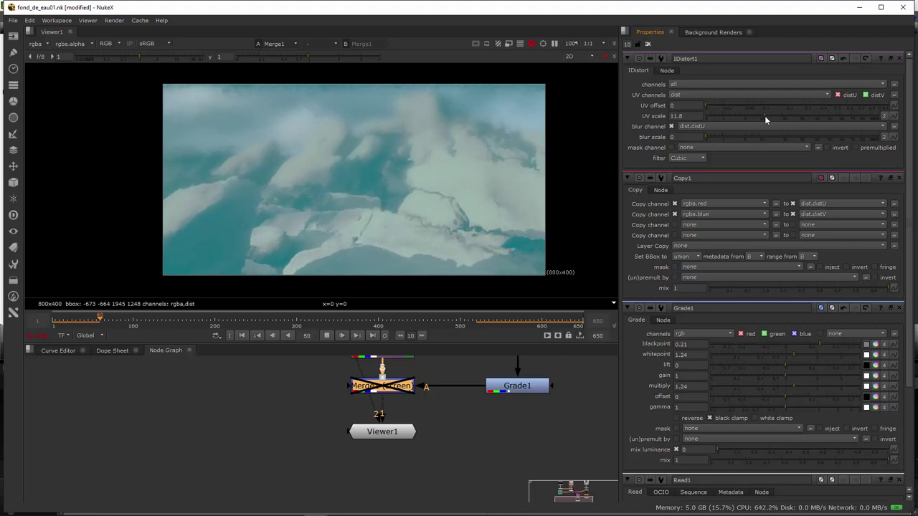
click(724, 106)
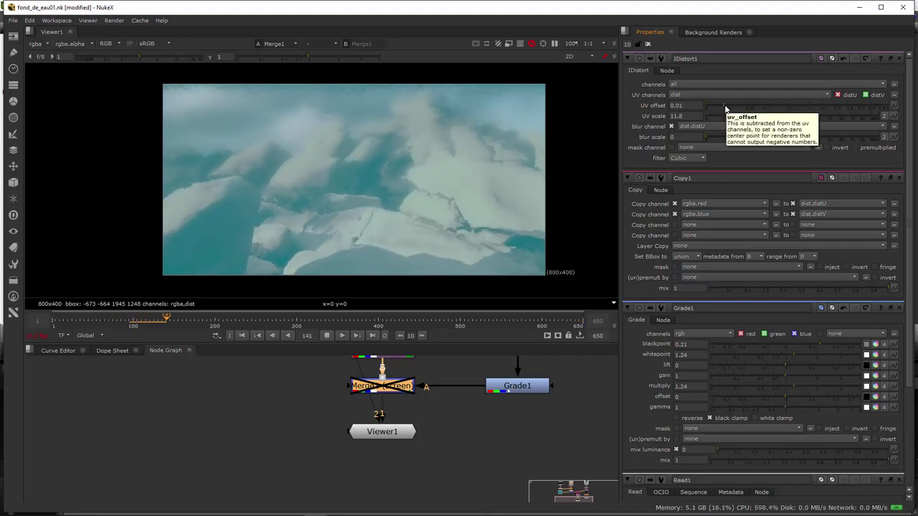
drag(725, 106, 686, 105)
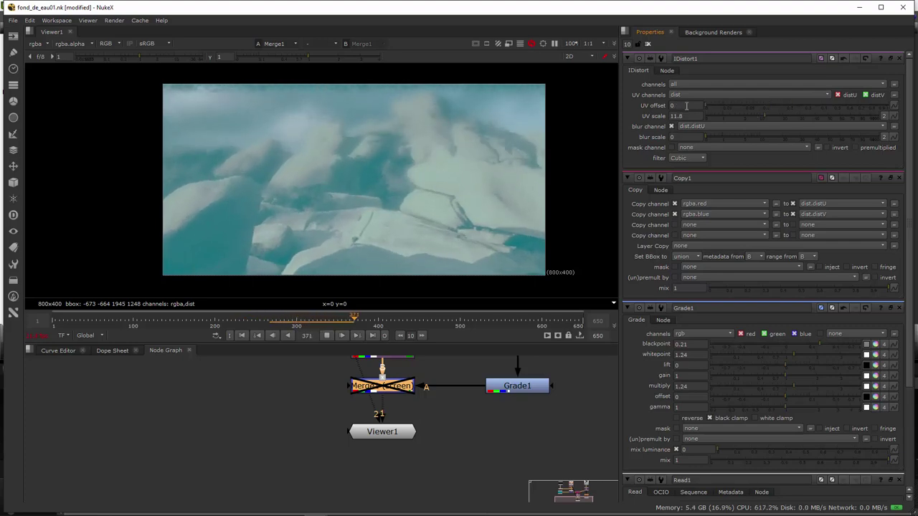
click(707, 105)
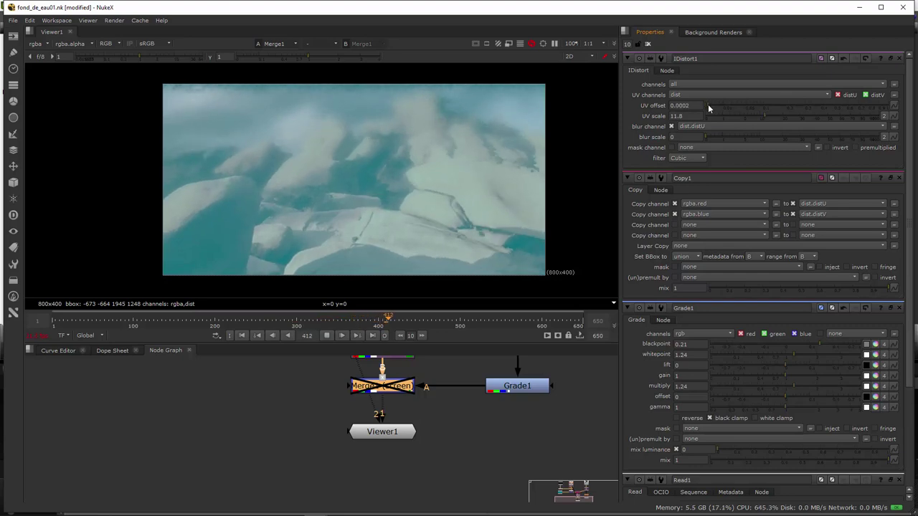
key(ctrl+z)
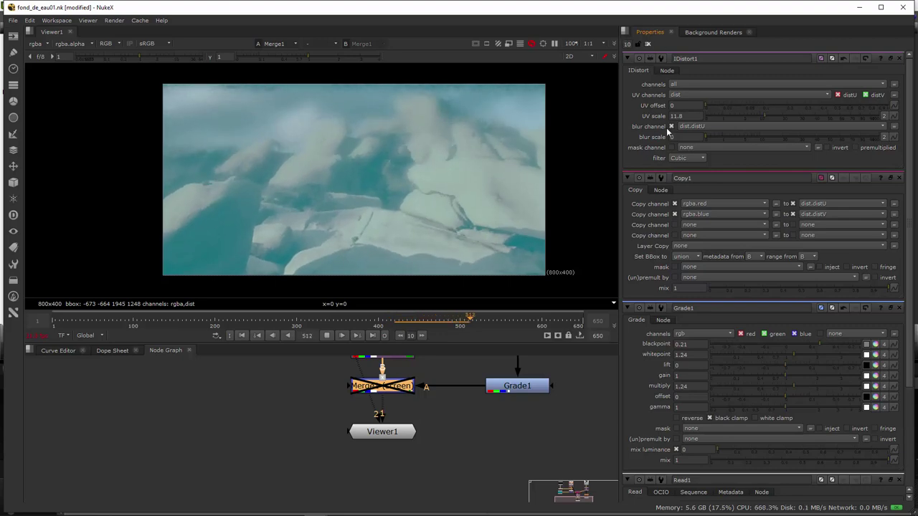
- Set IDistort1's UV scale to 17.5 and its blur scale to 32
drag(766, 117, 775, 114)
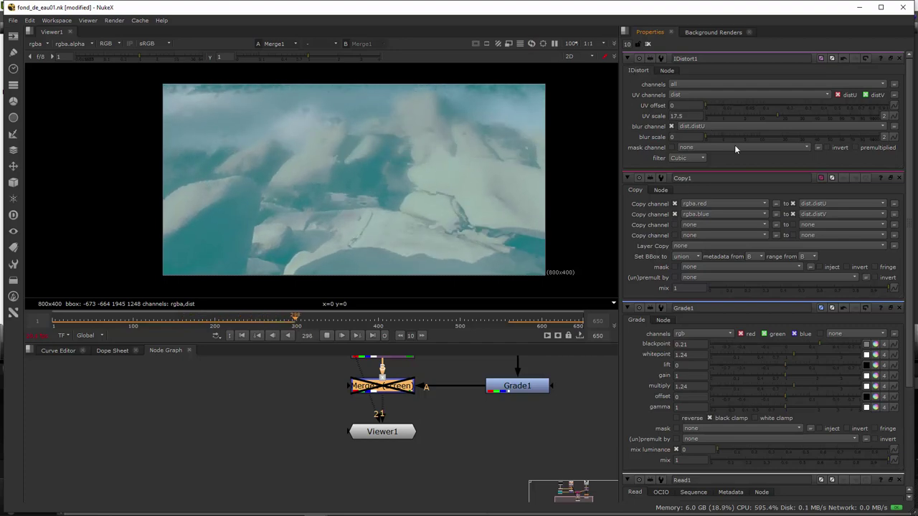
drag(774, 141, 803, 145)
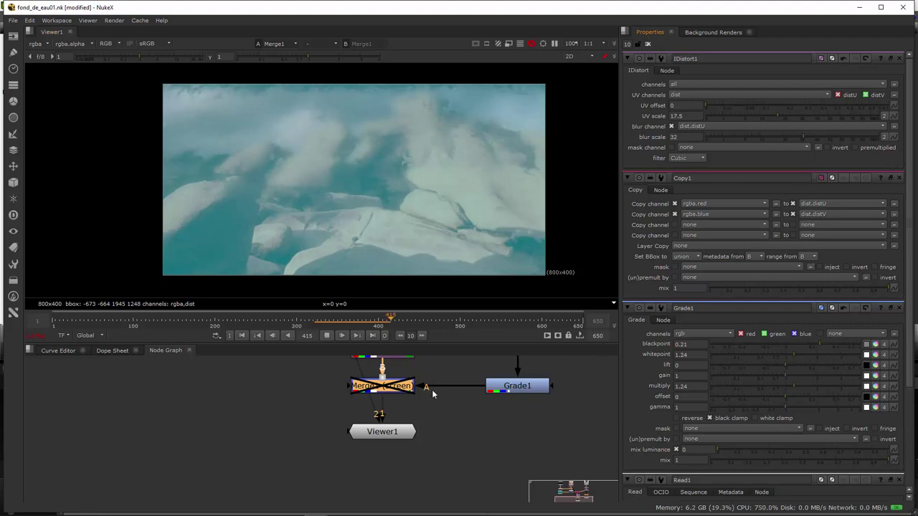
- Return to the Copy1 and IDistort1 nodes above the disabled Merge1 node in the node graph
middle_drag(431, 390, 416, 441)
mouse_move(413, 406)
middle_down()
mouse_move(411, 391)
mouse_move(411, 416)
middle_up()
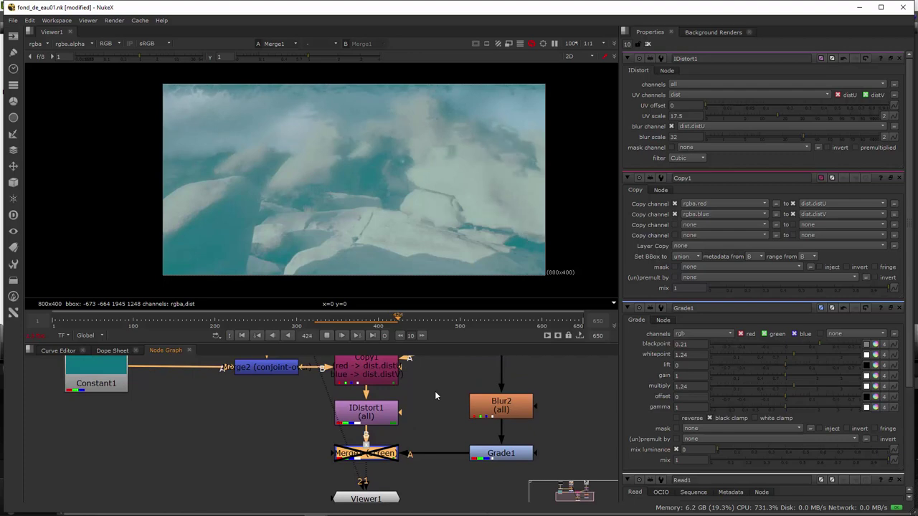